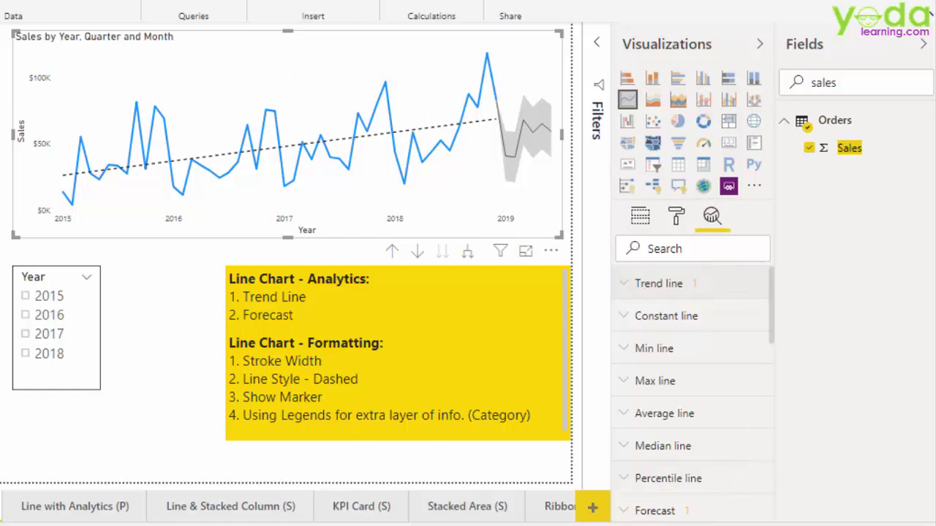
Change the sales chart's X axis type from Continuous to Categorical
click(673, 219)
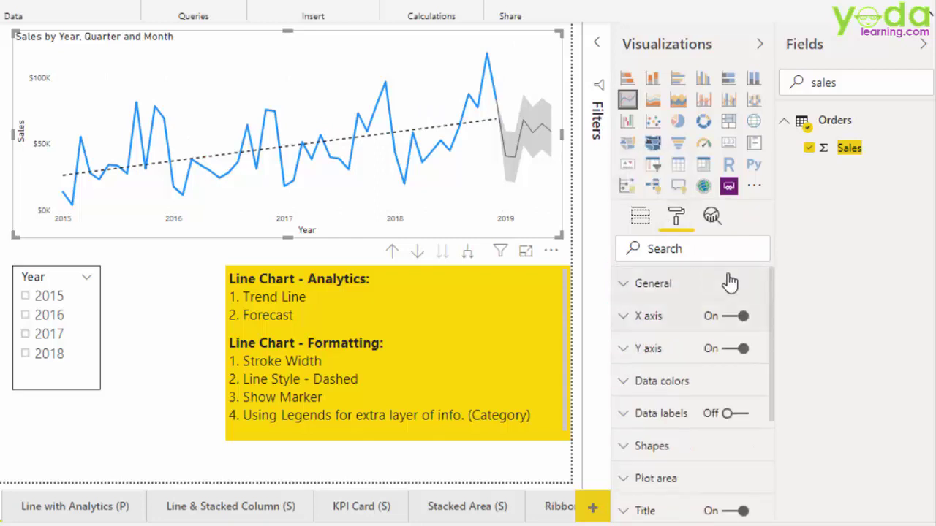
click(626, 317)
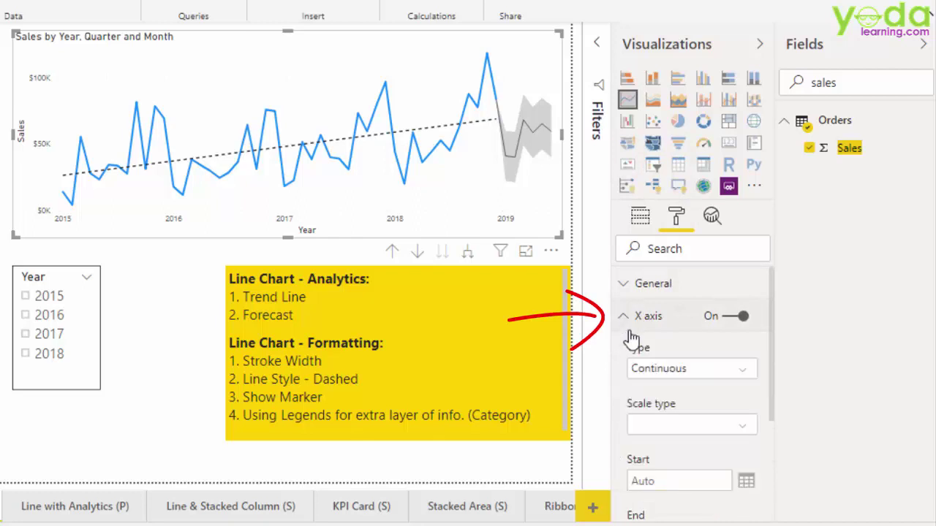
click(700, 373)
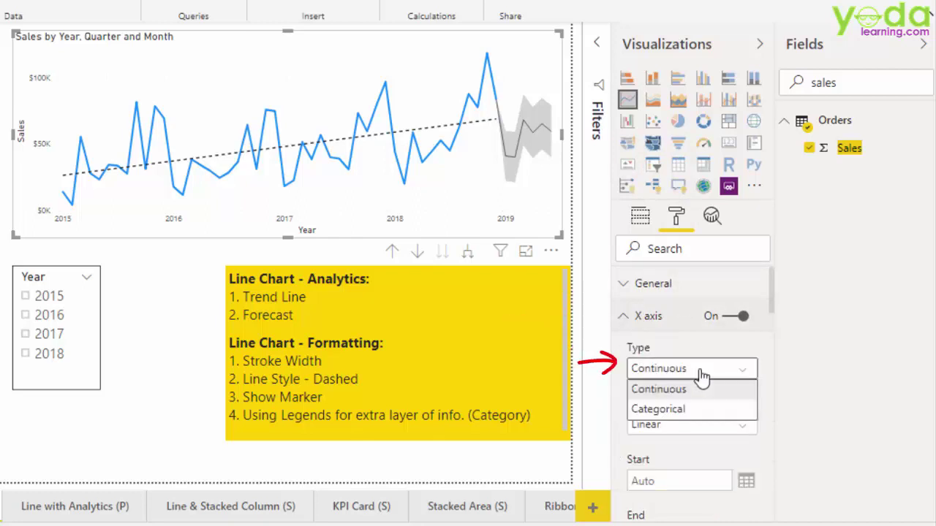
click(671, 416)
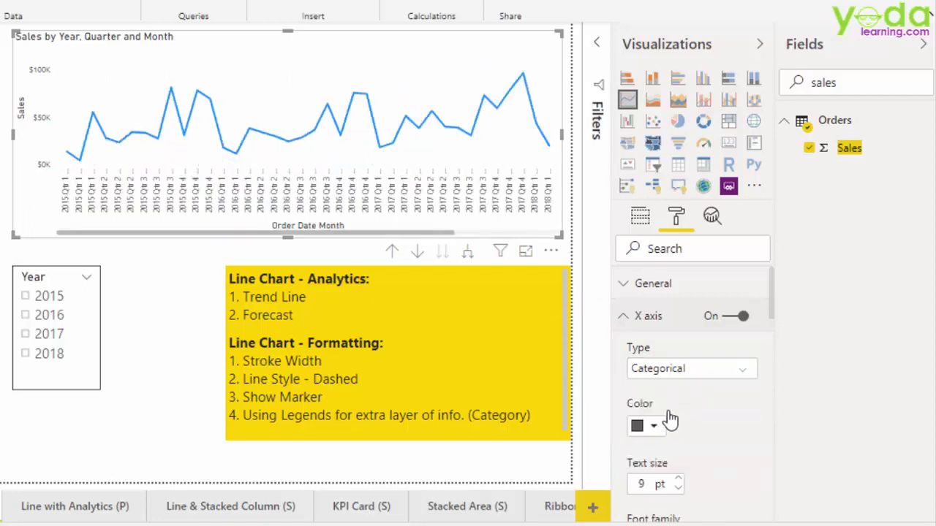
click(720, 217)
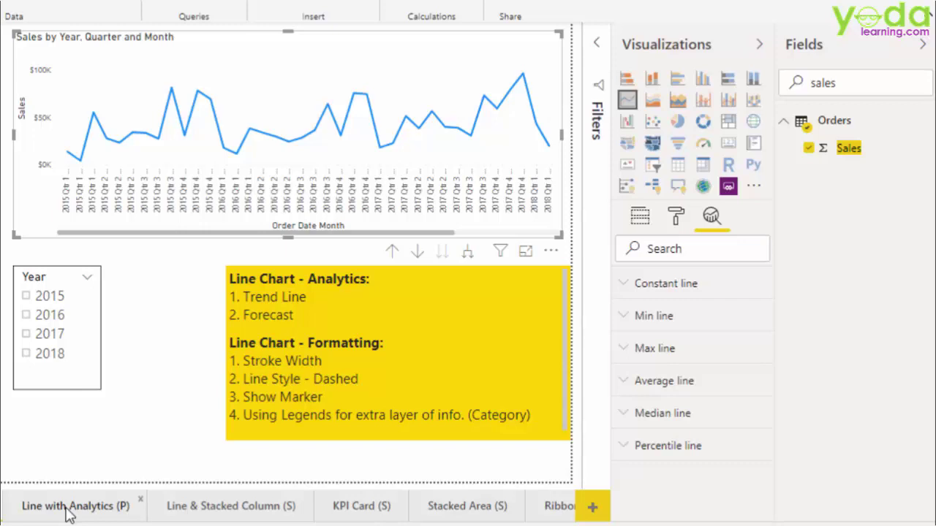
Replace the old chart with a new line chart stretched across the page width
key(Delete)
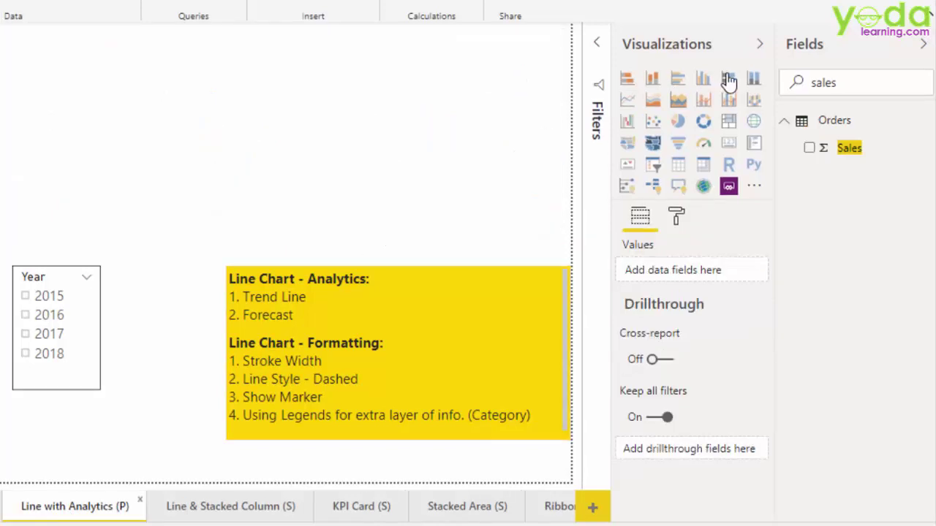
click(629, 102)
drag(188, 122, 553, 135)
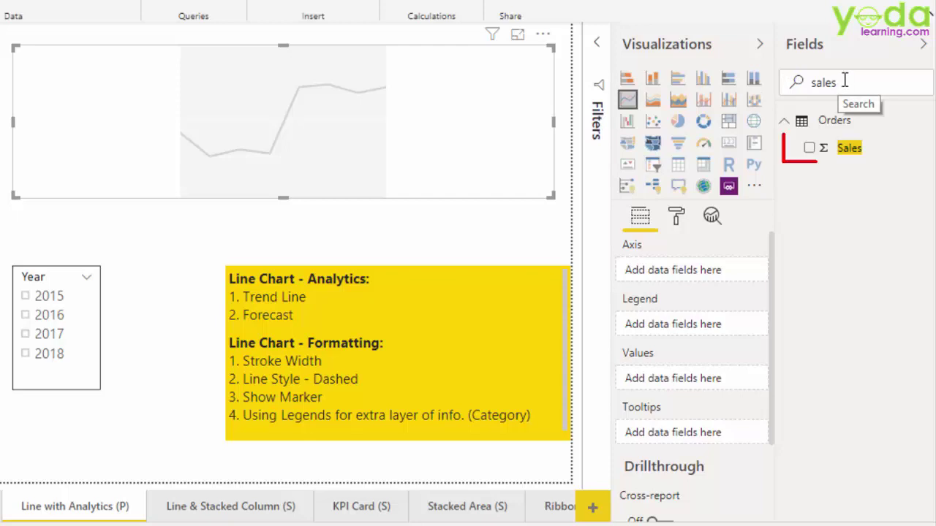
Plot Sales as the line chart's values with Order Date on its axis
drag(837, 155, 302, 115)
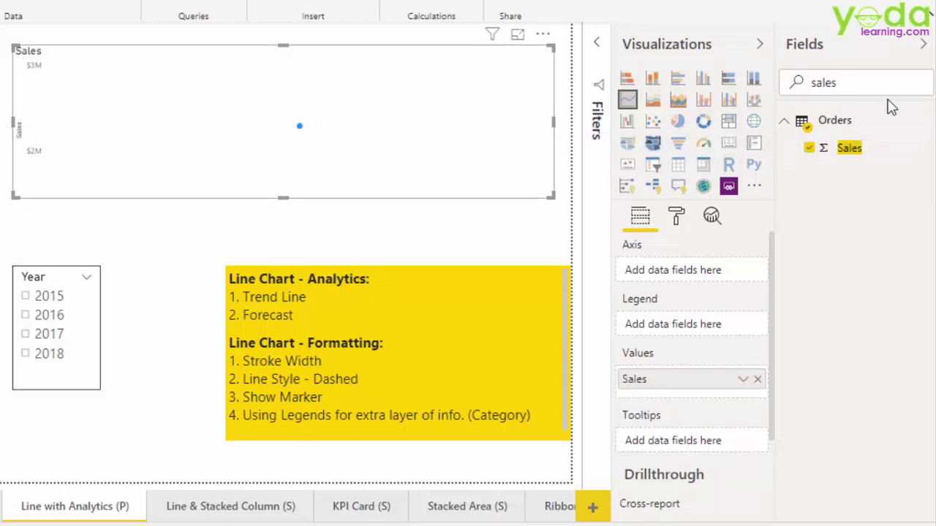
key(ctrl+a)
text(d)
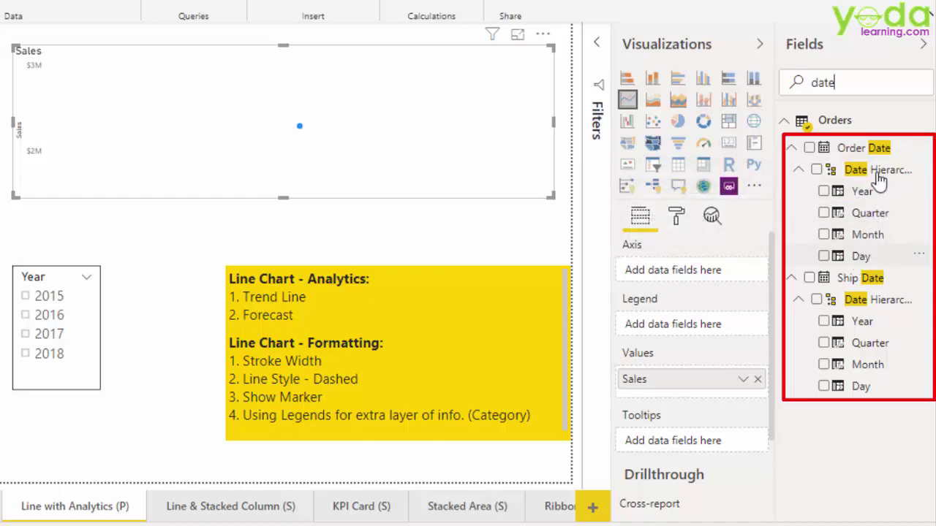
drag(865, 154, 304, 122)
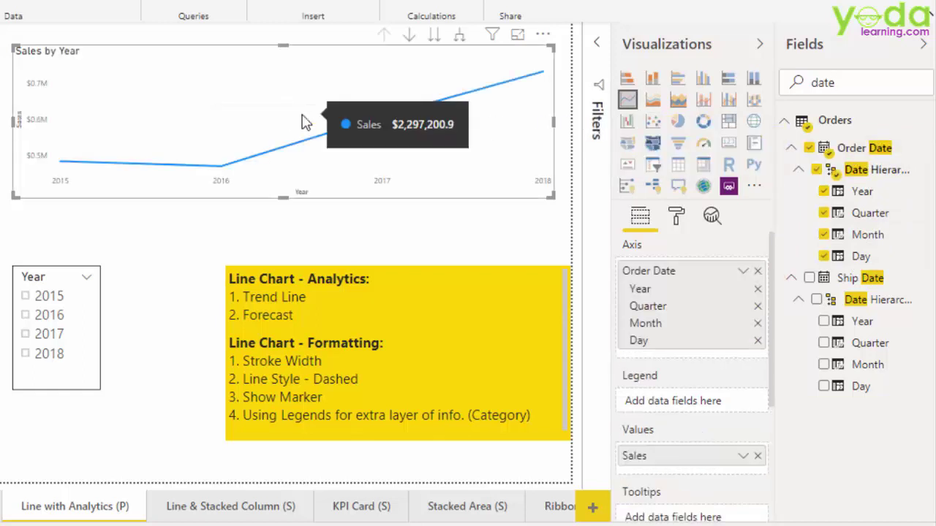
Expand the axis two levels to monthly detail and confirm the X axis is Continuous
click(460, 41)
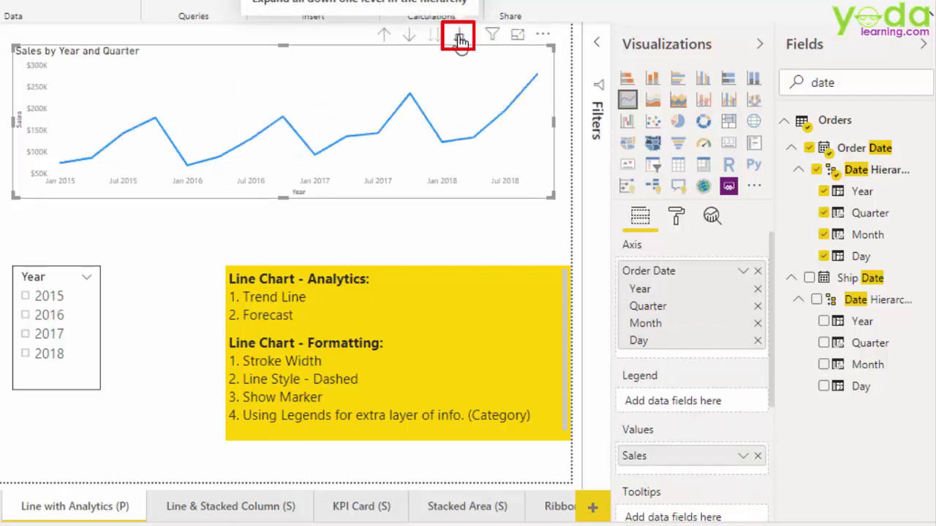
click(460, 41)
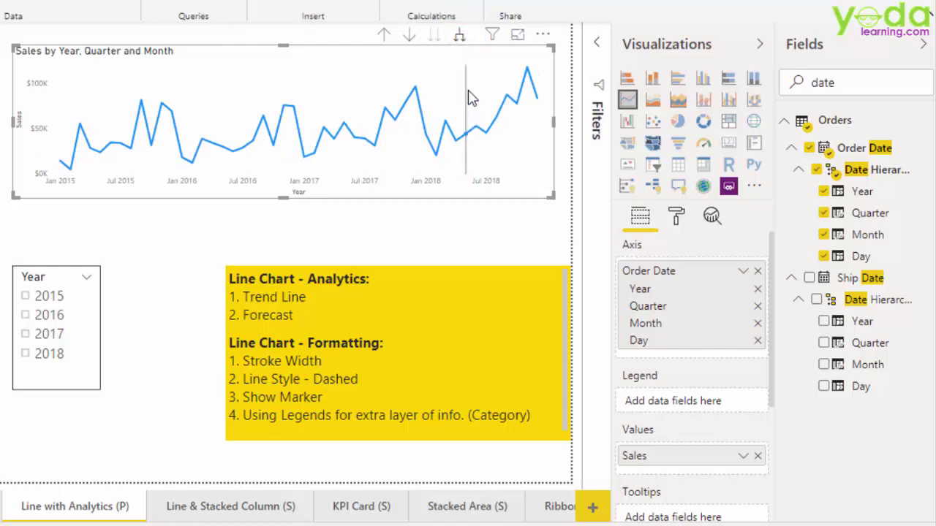
mouse_move(471, 99)
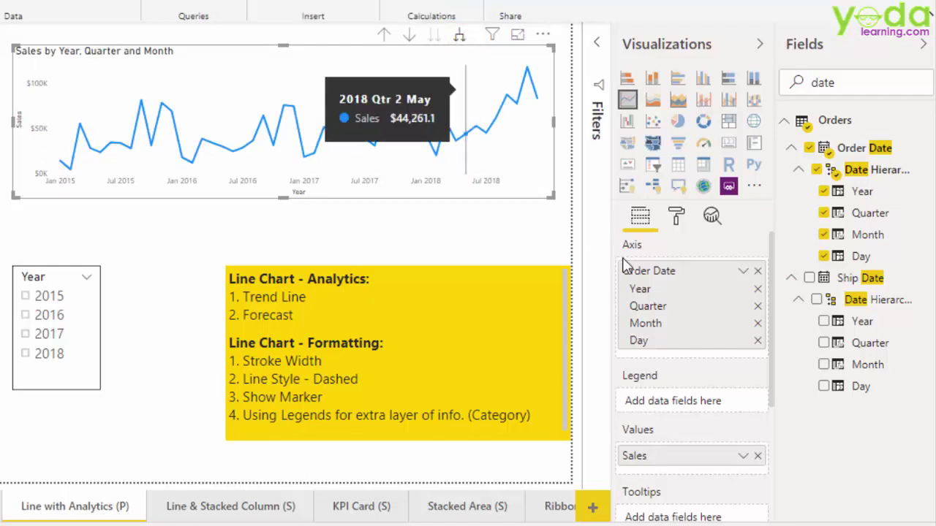
click(677, 224)
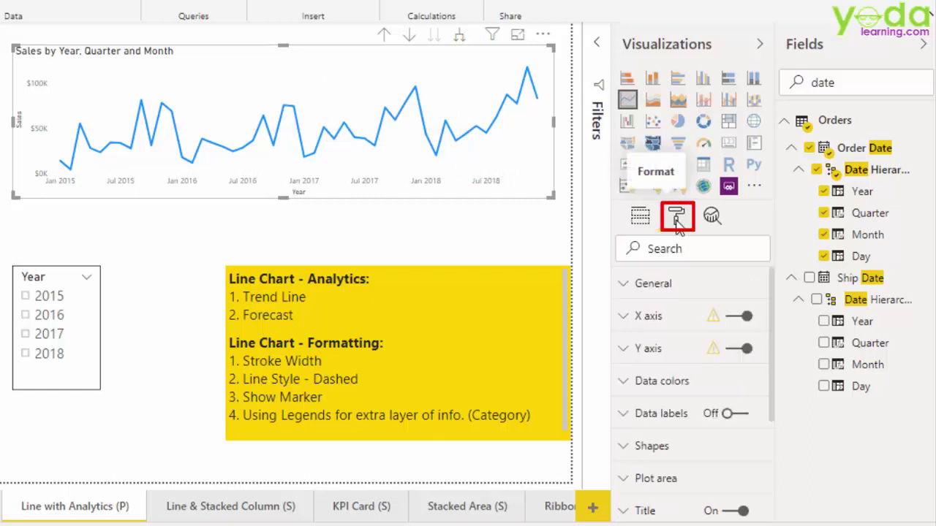
click(637, 322)
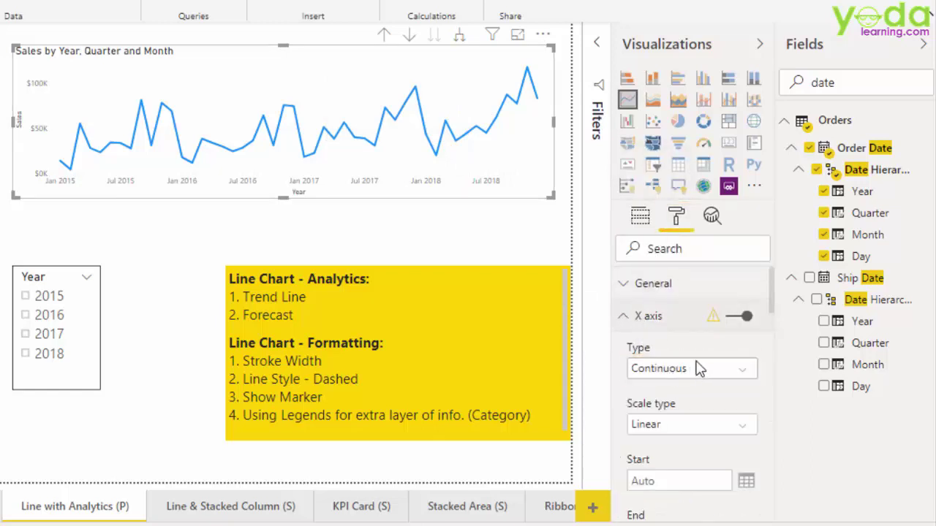
mouse_move(614, 332)
mouse_down()
mouse_move(749, 394)
mouse_move(776, 393)
mouse_up()
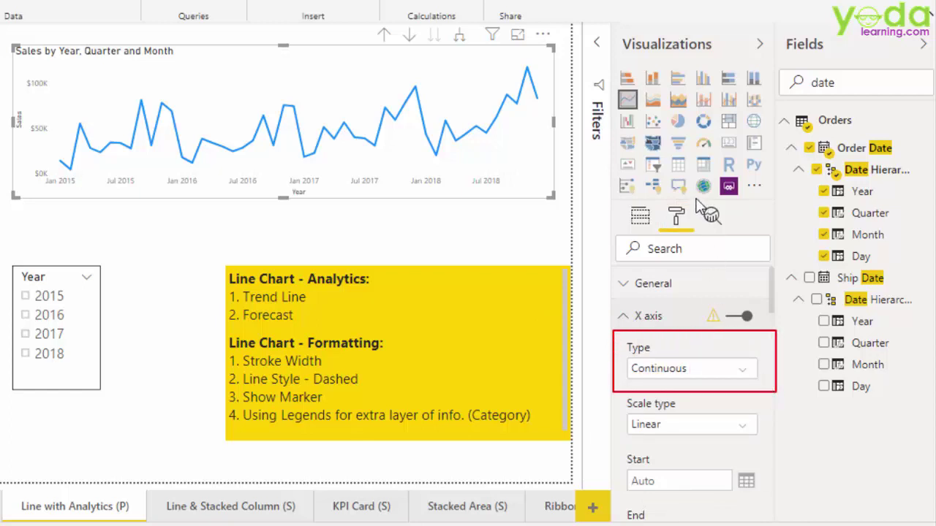
drag(695, 198, 733, 236)
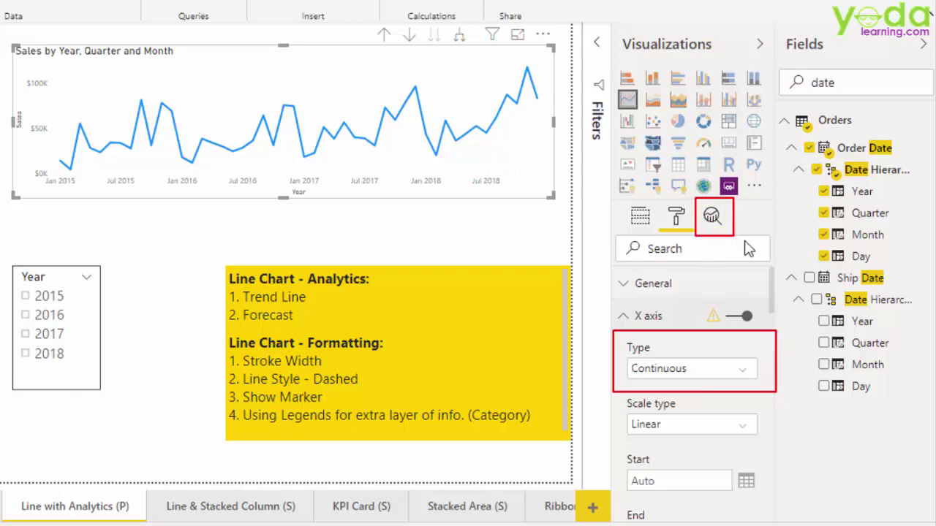
Add a trend line with Dashed style to the monthly Sales chart
click(712, 217)
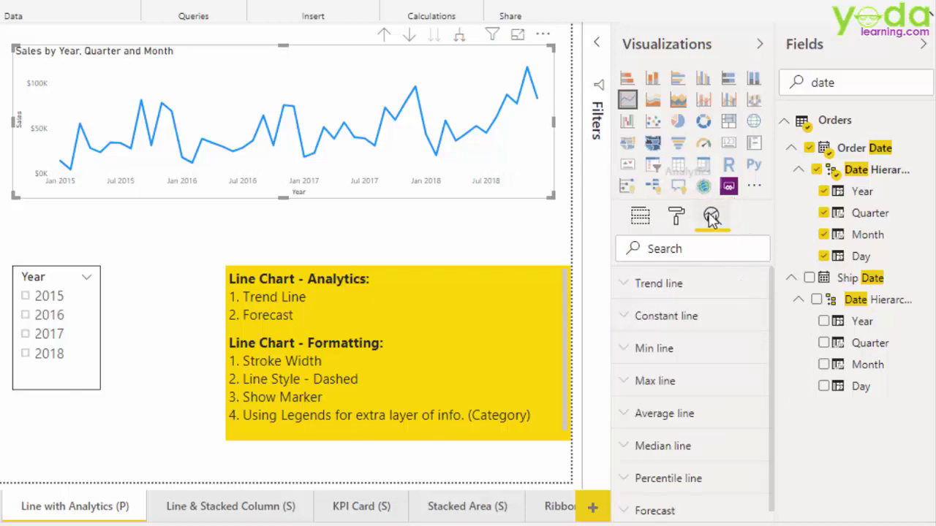
click(630, 284)
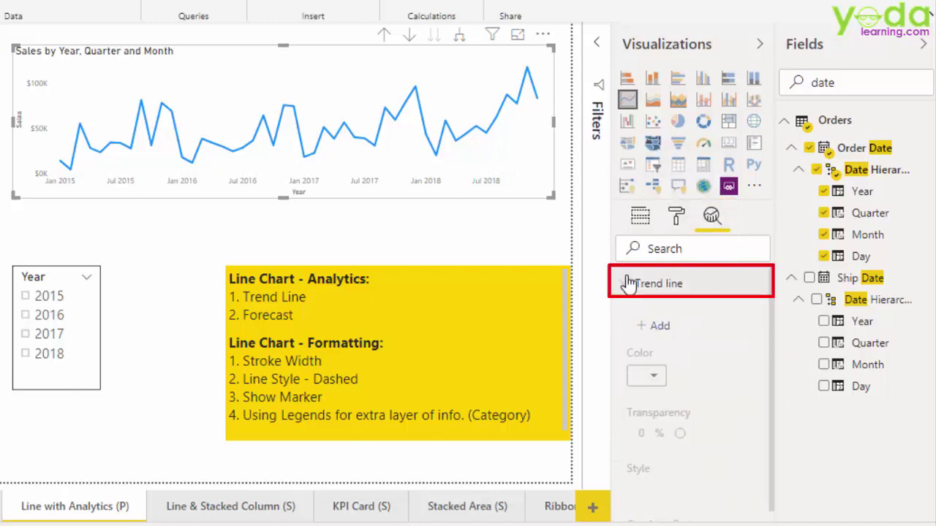
click(660, 327)
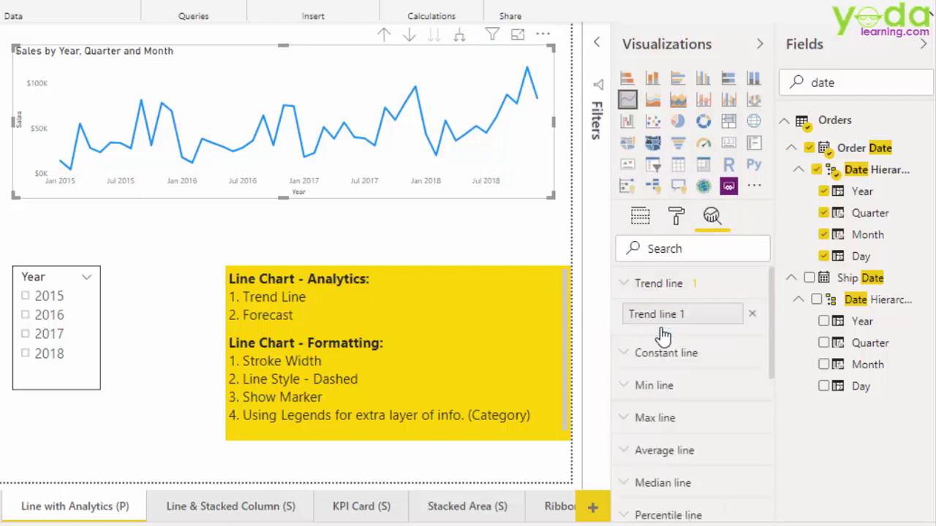
scroll(662, 335, down, 5)
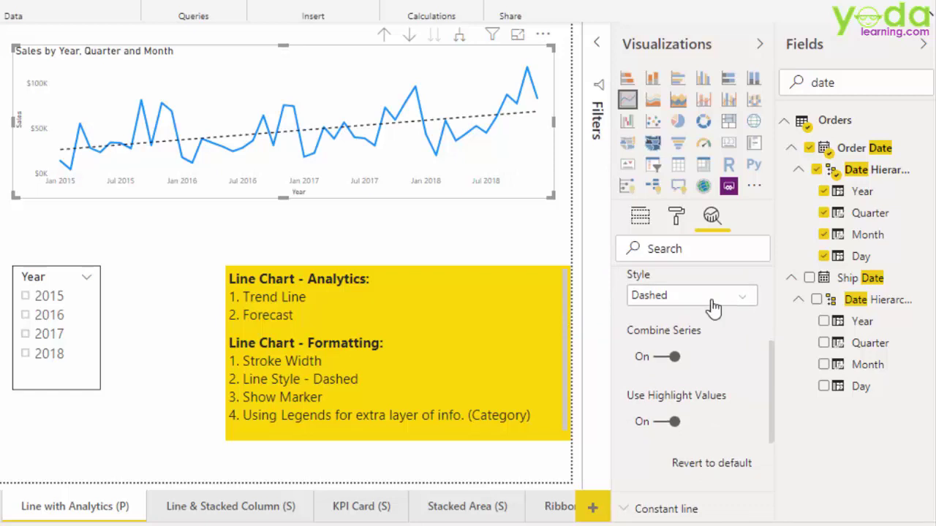
scroll(714, 307, down, 2)
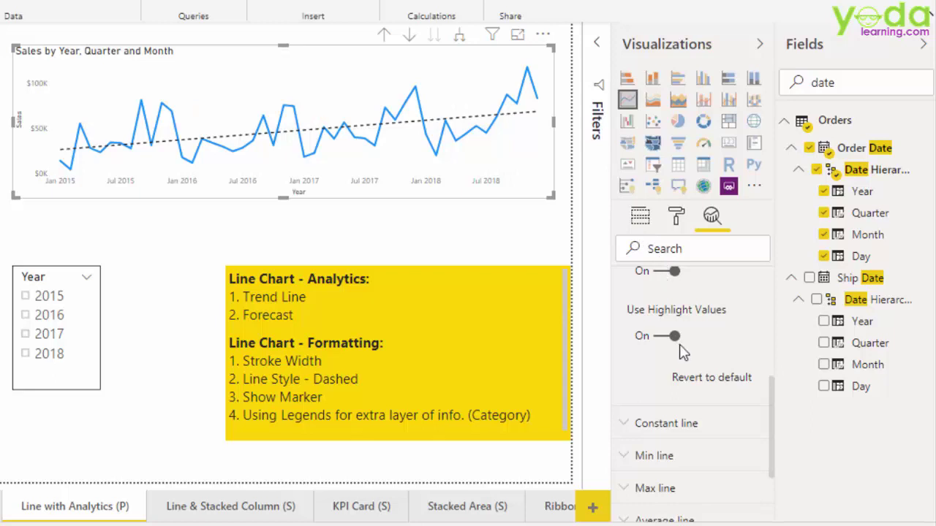
Add a forecast to the monthly Sales line chart
scroll(680, 377, down, 3)
click(627, 508)
scroll(725, 409, up, 2)
click(653, 361)
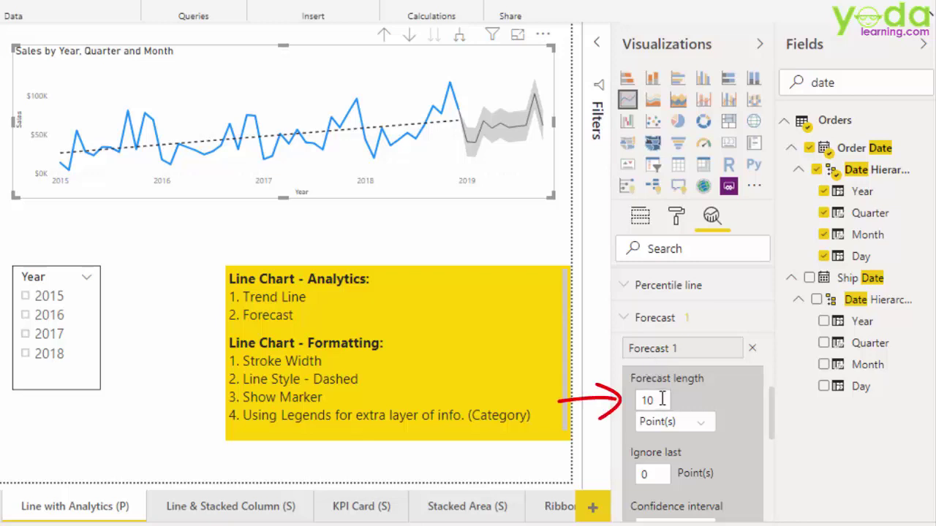
Set the forecast length to 10 months and apply it
drag(662, 399, 636, 404)
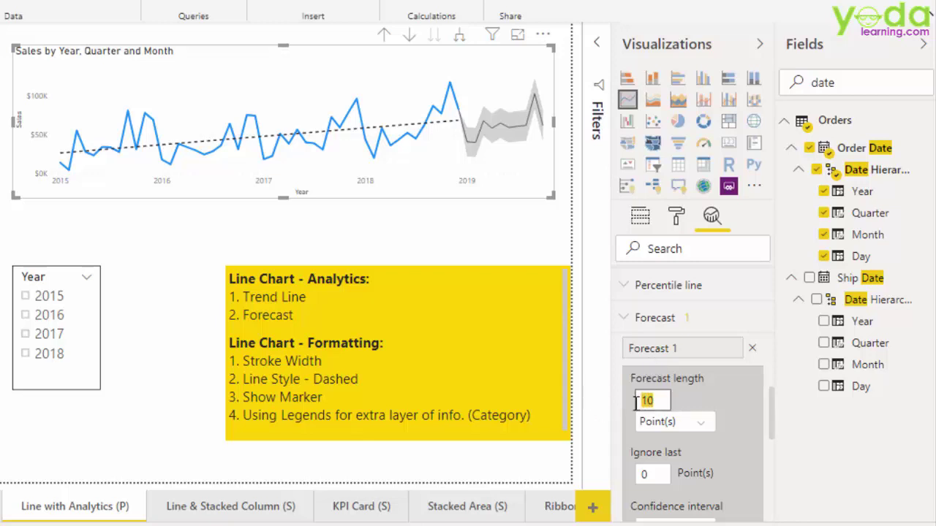
click(701, 423)
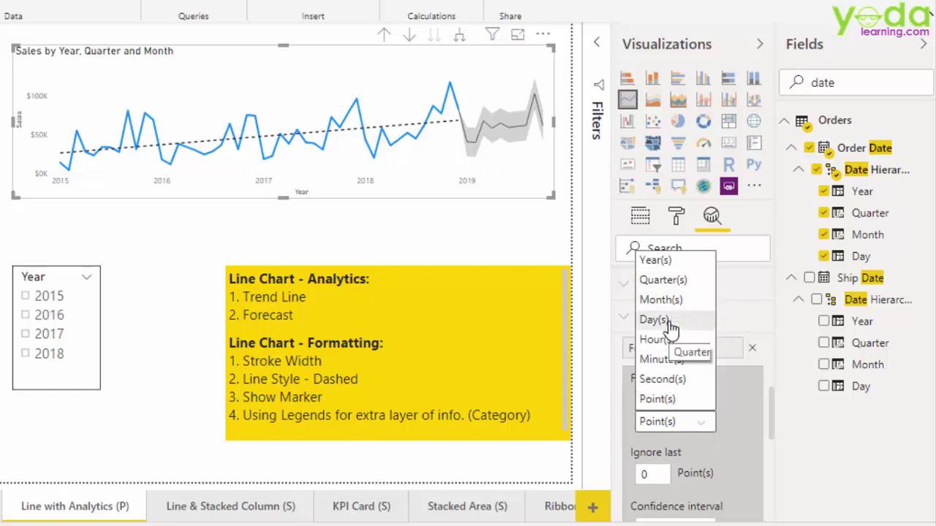
click(660, 299)
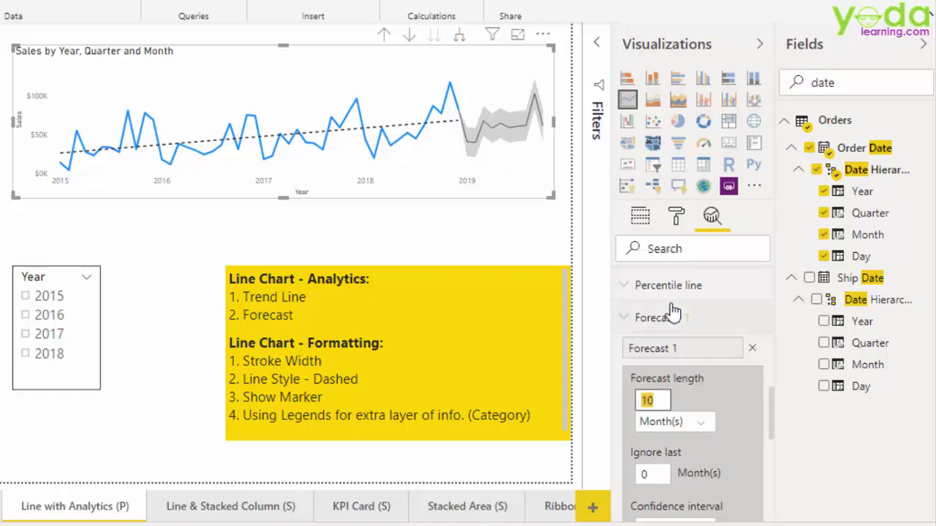
scroll(735, 422, down, 1)
scroll(735, 423, down, 4)
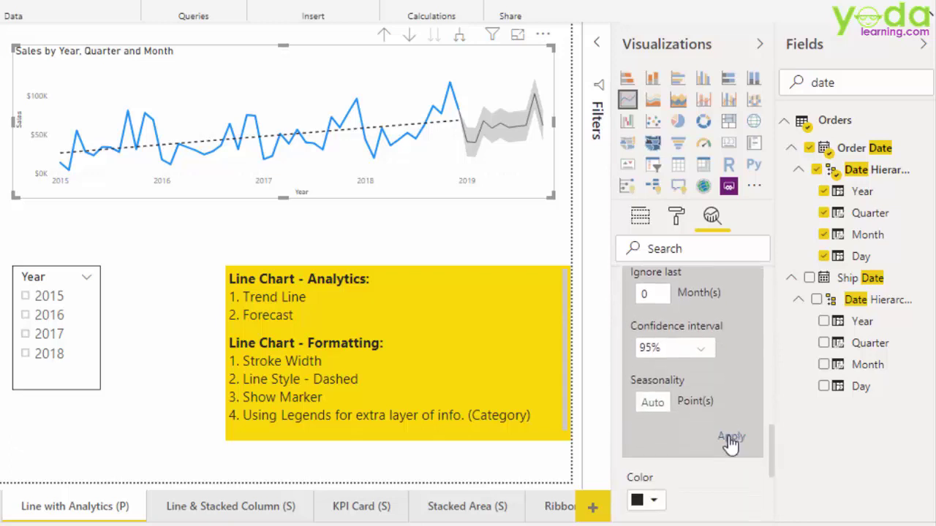
scroll(731, 442, up, 2)
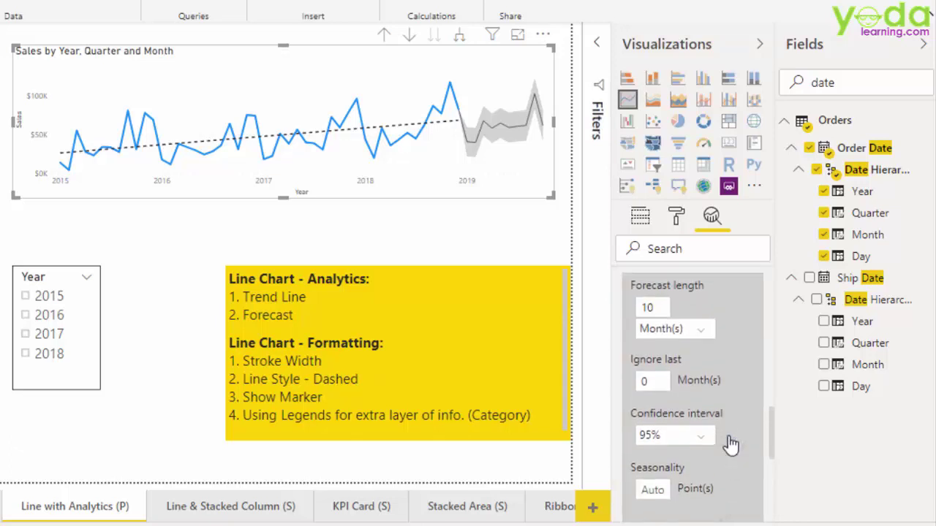
double_click(652, 311)
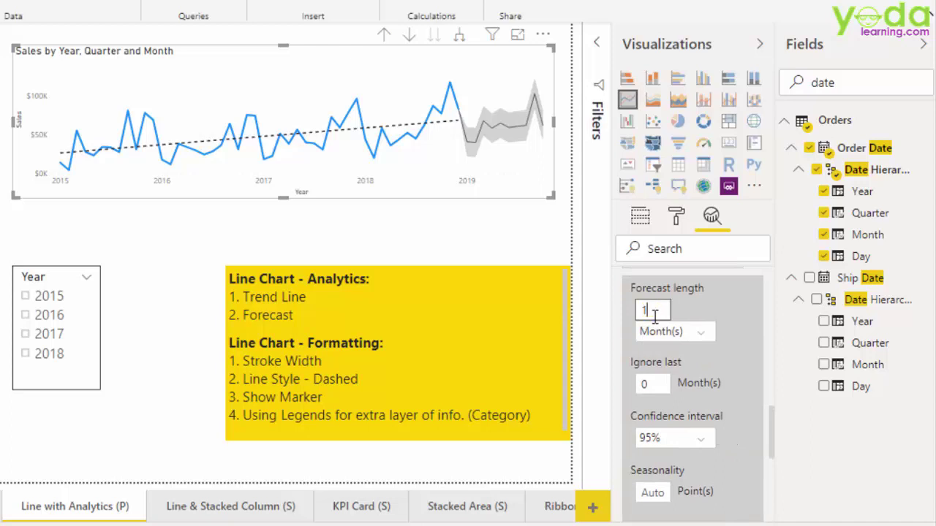
scroll(710, 391, down, 2)
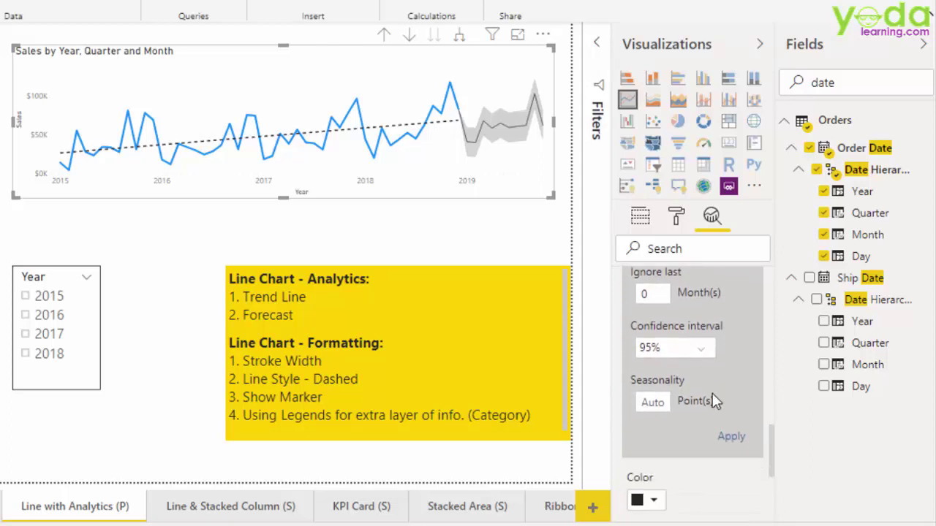
click(731, 438)
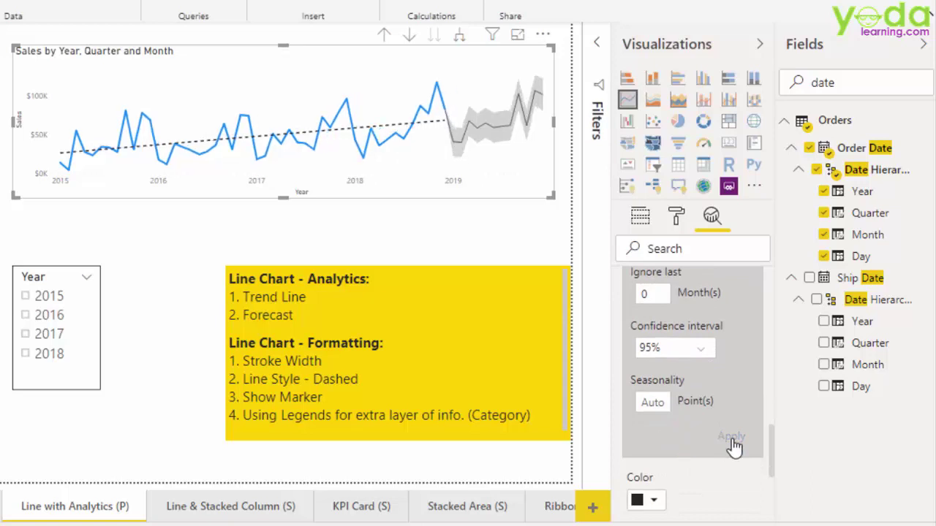
Set the forecast confidence interval to 80% and apply it
click(694, 349)
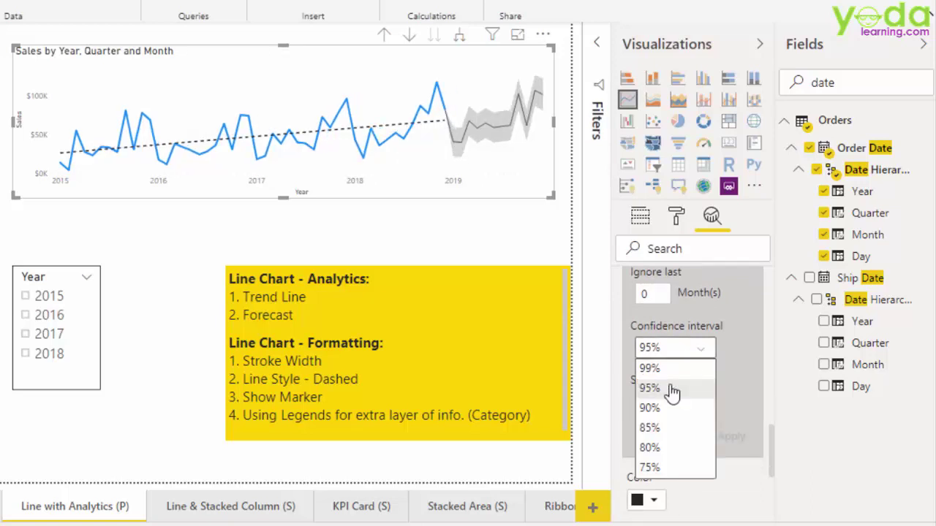
click(650, 449)
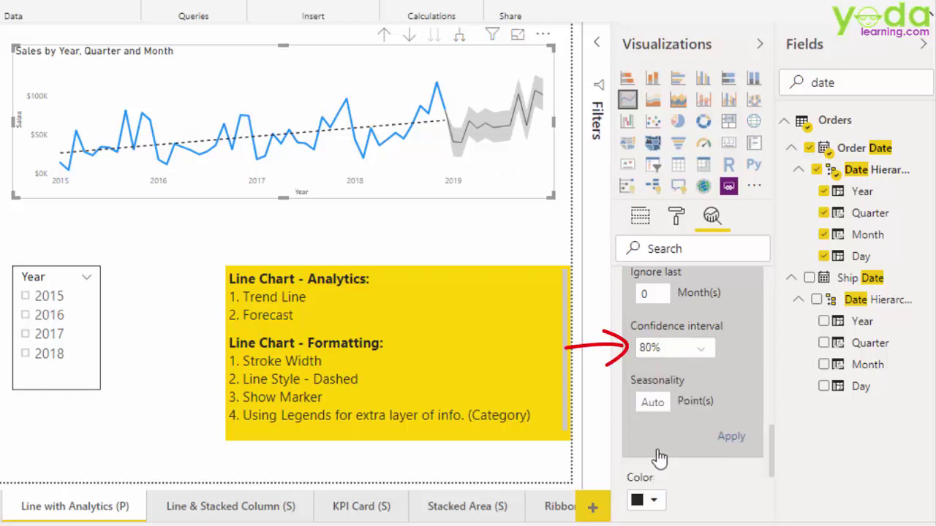
click(728, 438)
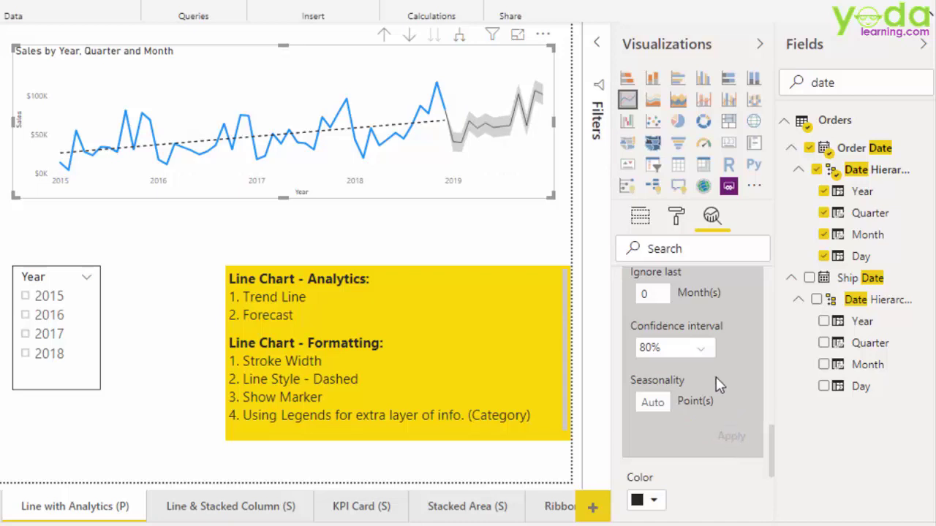
Try a forecast seasonality of 3, then clear it back to Auto and reapply
mouse_move(715, 376)
scroll(736, 368, up, 2)
scroll(736, 367, down, 2)
click(650, 404)
text(3)
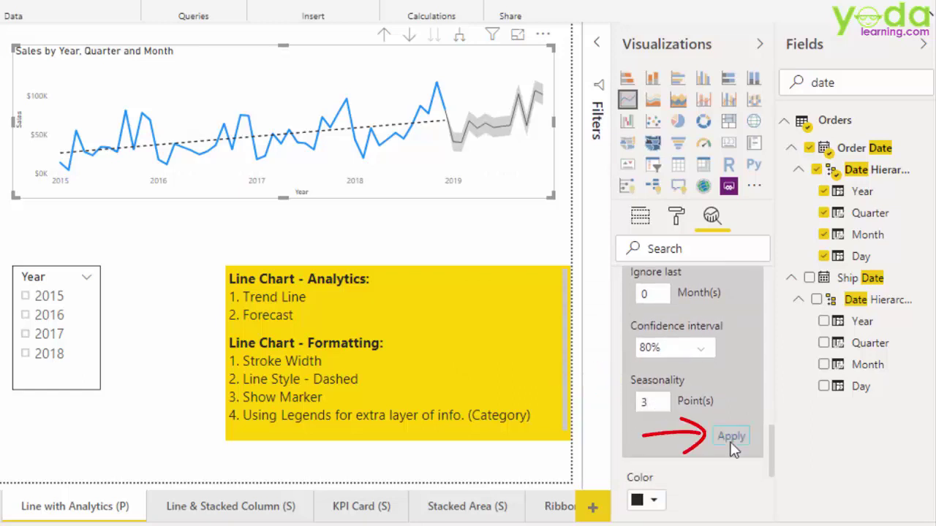
click(731, 436)
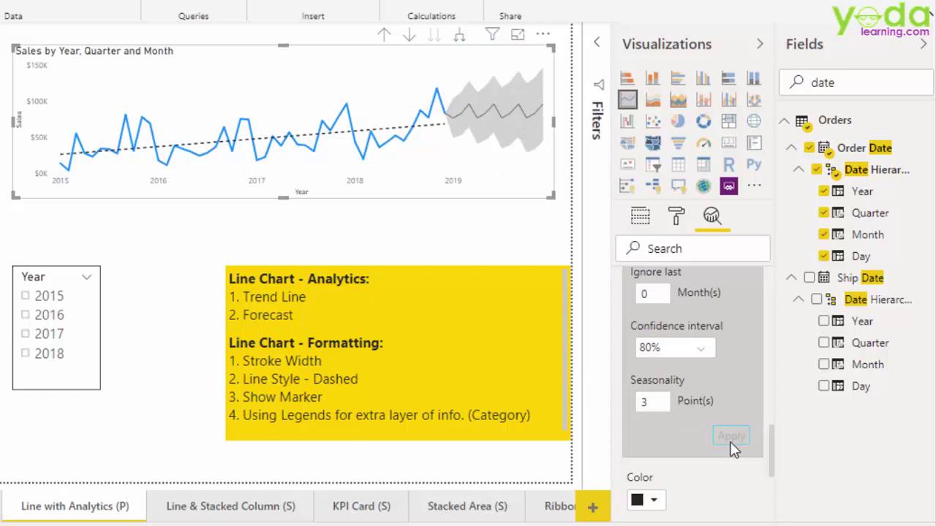
click(636, 400)
key(BackSpace)
click(731, 441)
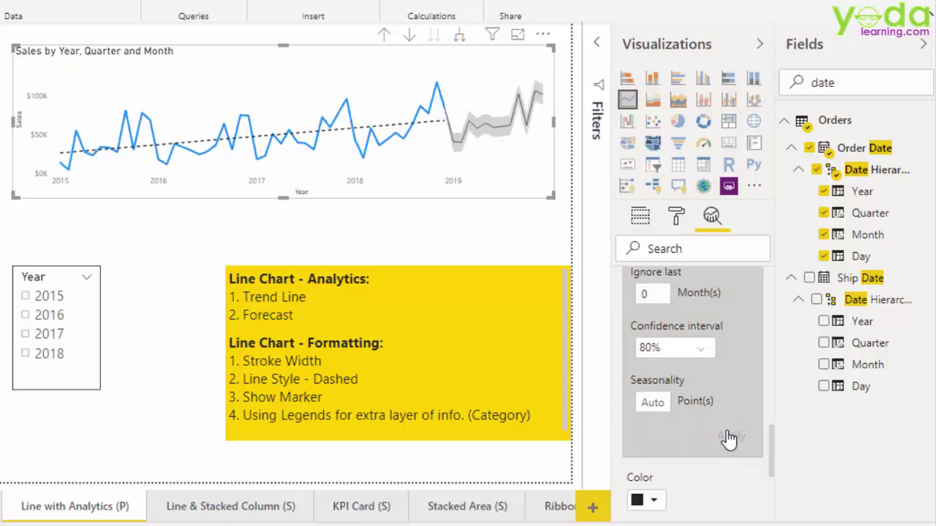
Make the forecast line style Dashed
scroll(728, 439, down, 1)
scroll(728, 437, down, 4)
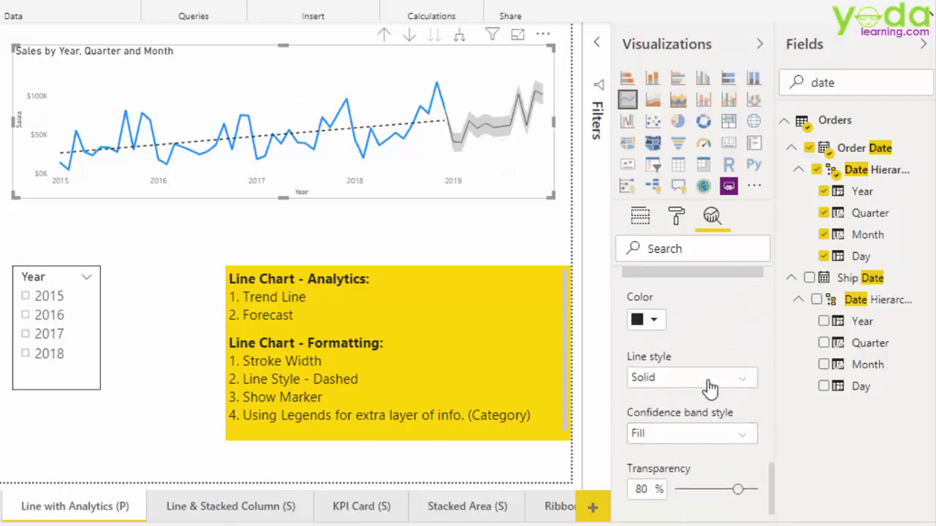
click(710, 380)
click(689, 399)
Give the confidence band a Fill style with 71% transparency
click(693, 433)
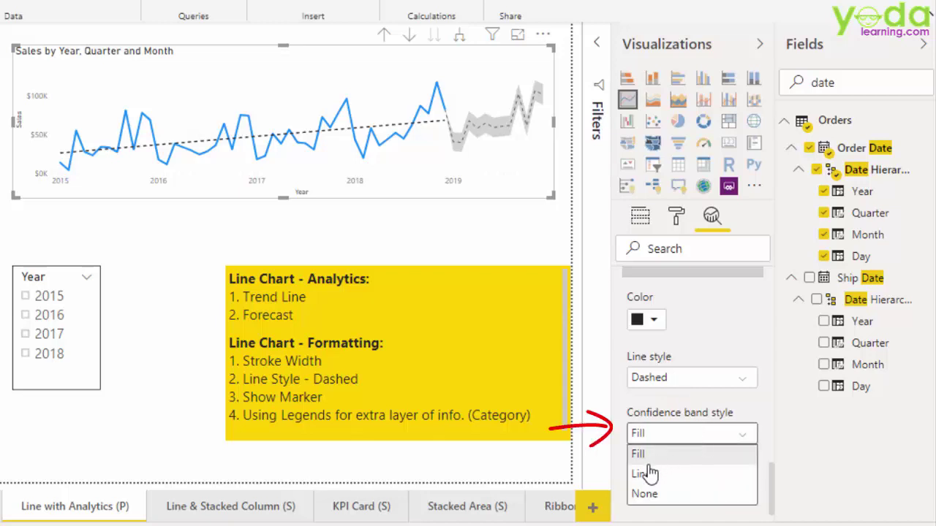
click(648, 475)
click(657, 433)
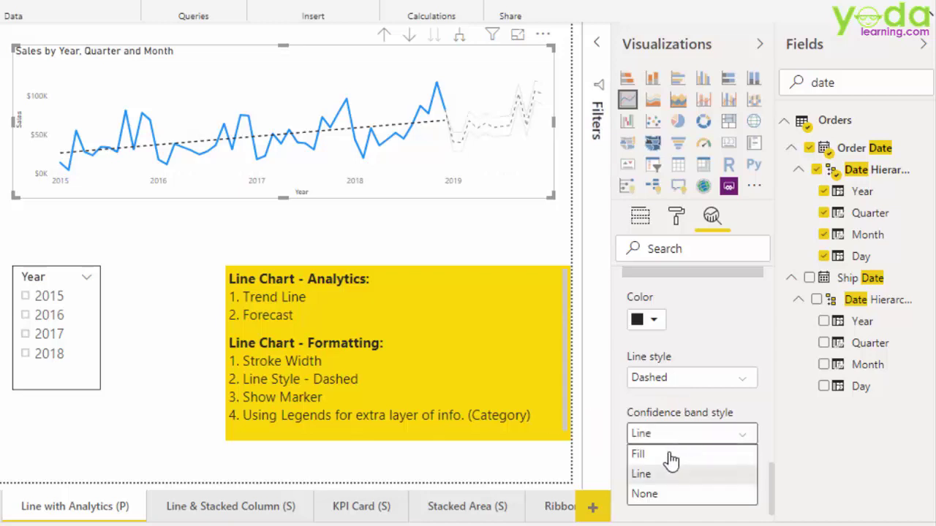
click(671, 455)
scroll(669, 420, down, 1)
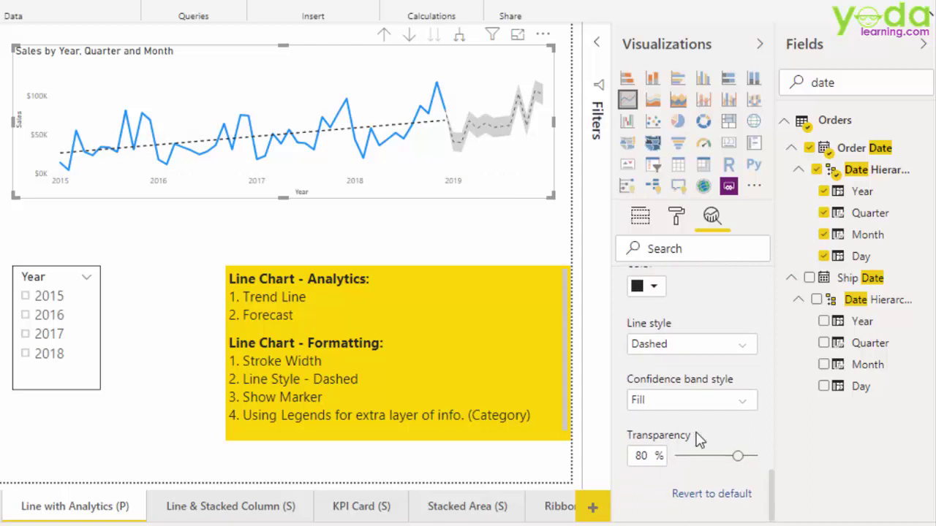
mouse_move(737, 456)
mouse_down()
mouse_move(706, 458)
mouse_move(734, 459)
mouse_up()
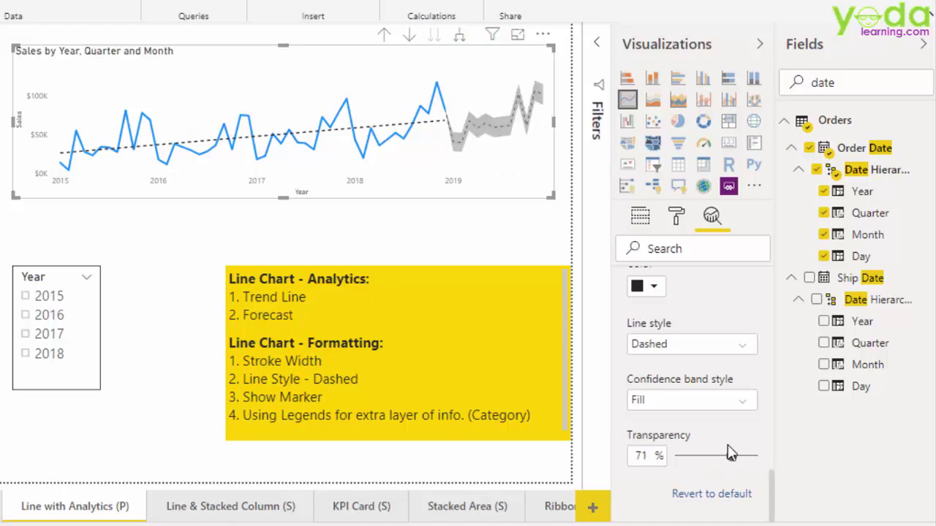
Add an average Sales line, then filter the chart to 2018 in the Year slicer
scroll(640, 373, up, 5)
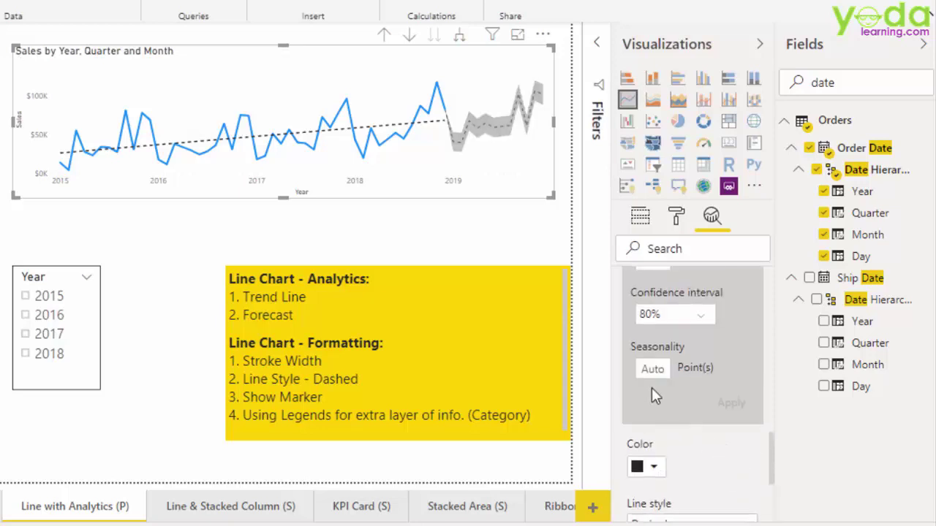
scroll(628, 378, up, 10)
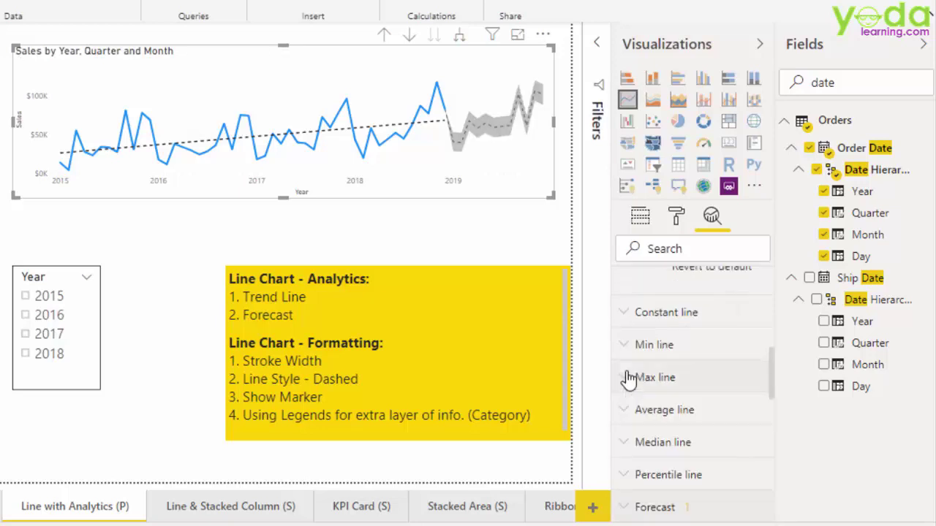
scroll(664, 421, up, 3)
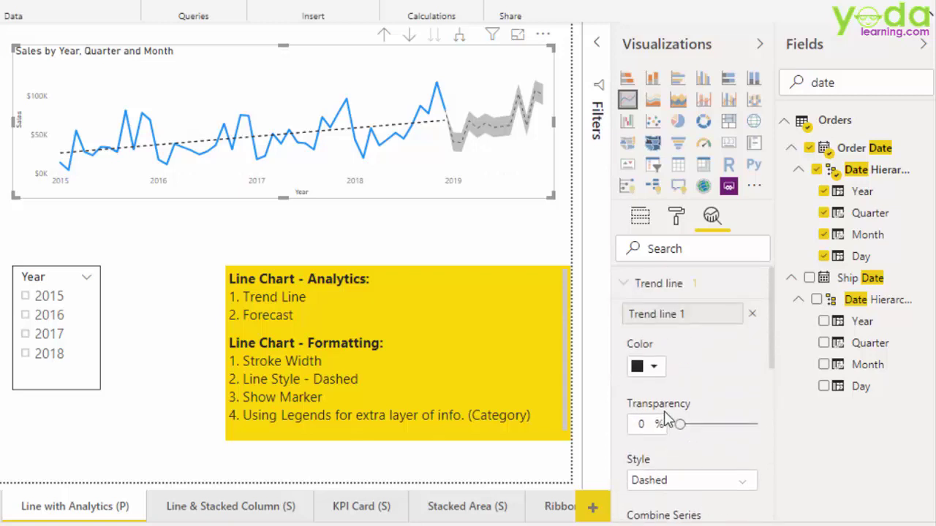
click(627, 287)
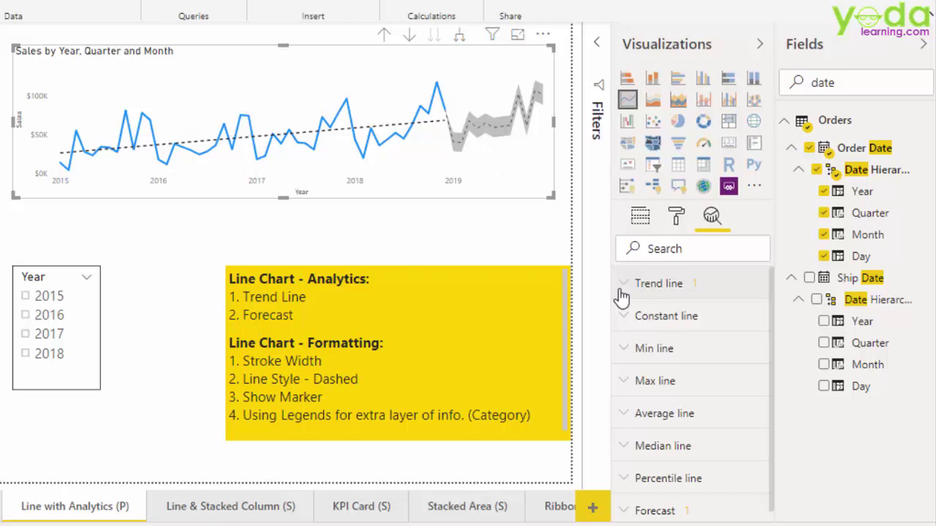
click(629, 415)
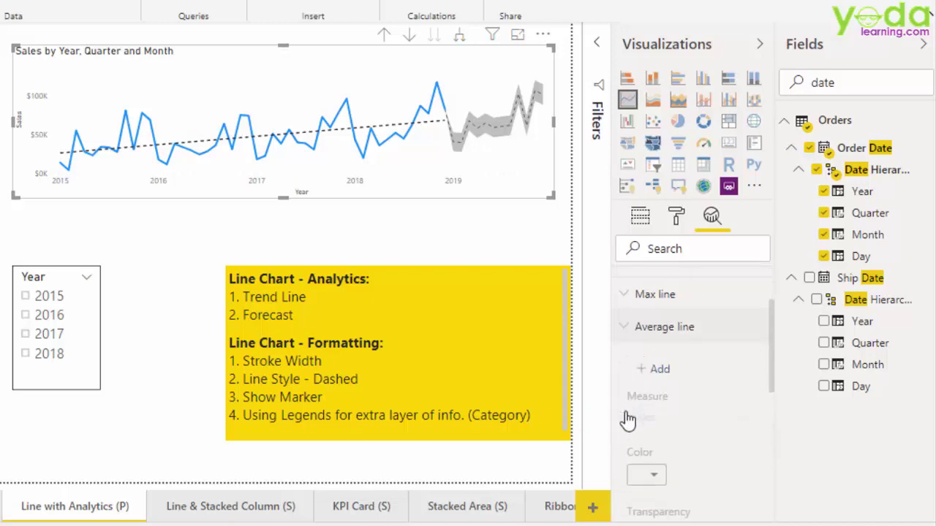
click(659, 369)
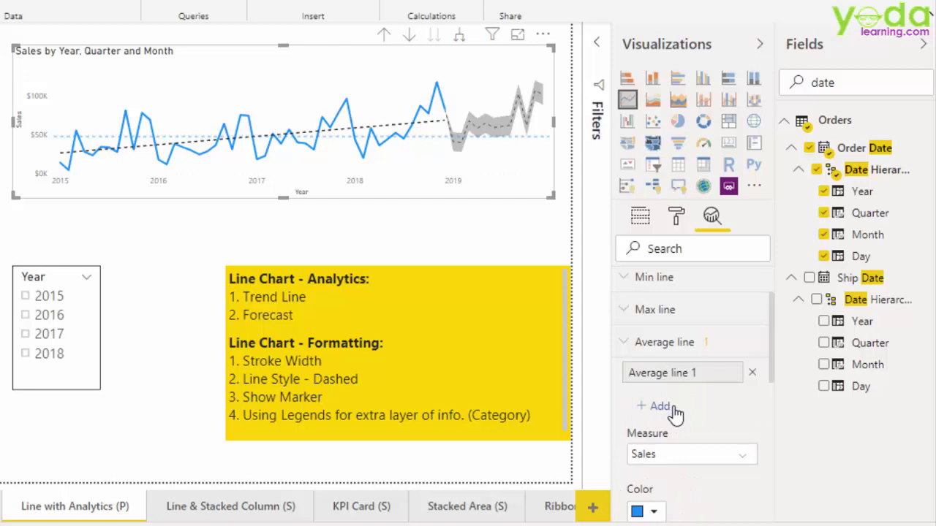
click(30, 318)
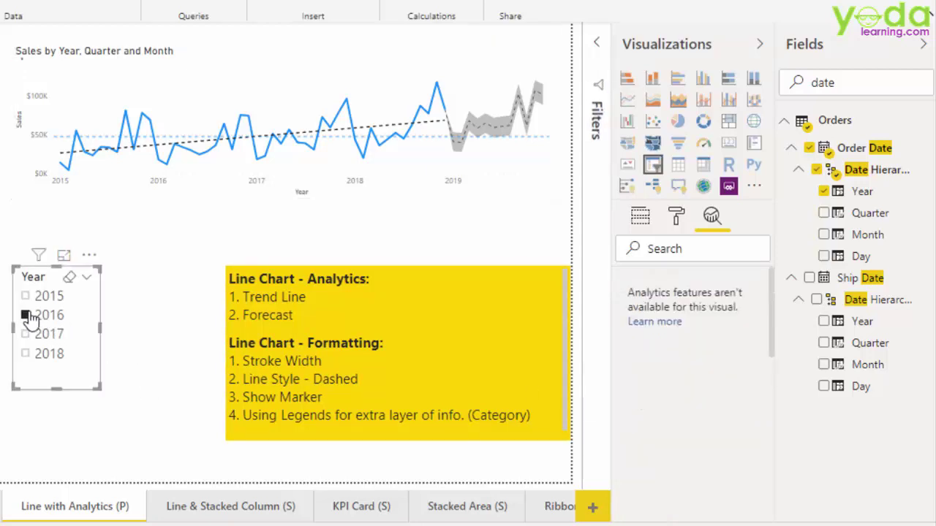
click(26, 355)
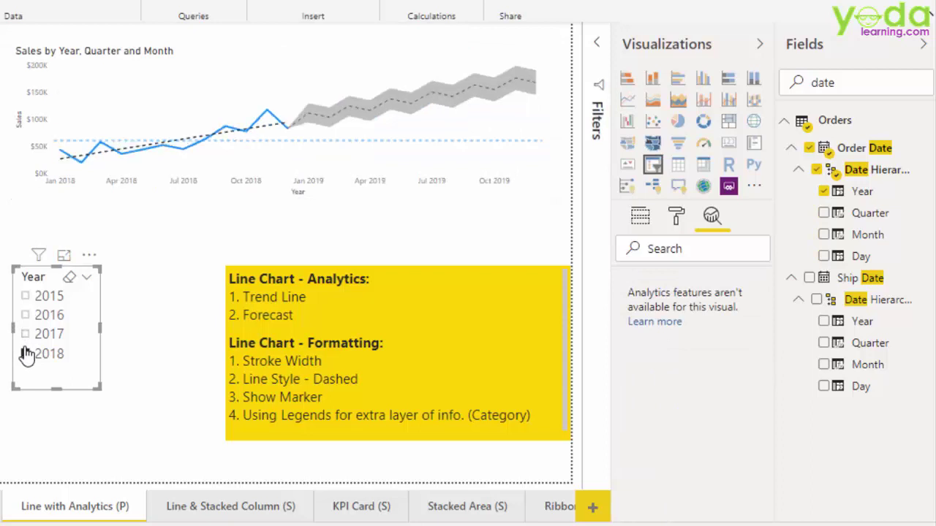